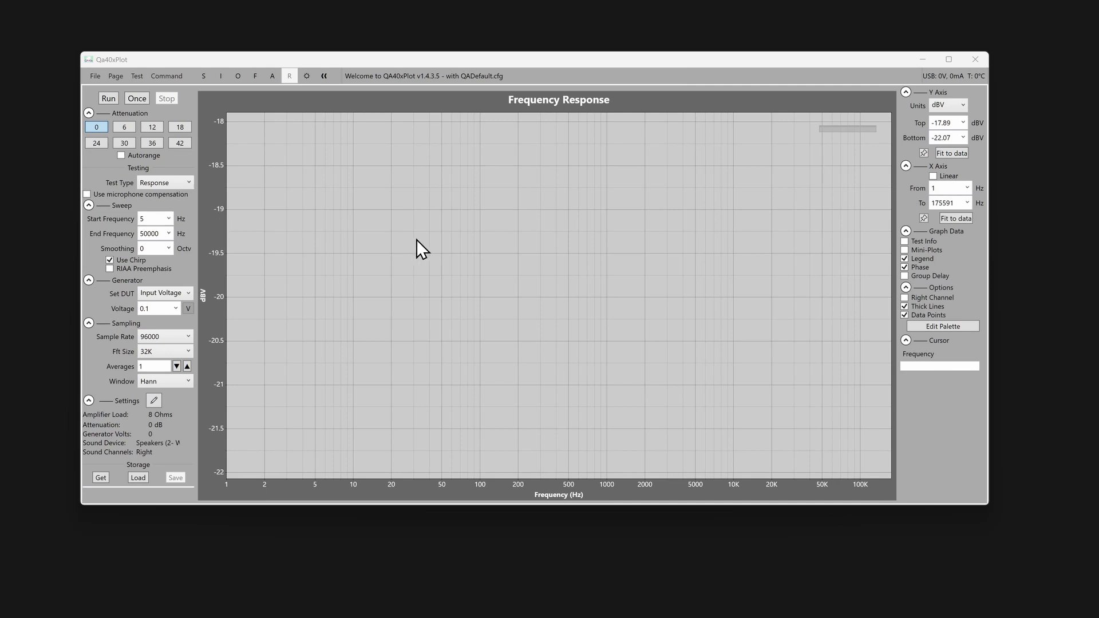
Run a single frequency response measurement and store its result as a snapshot.
{"action": "left_click", "coordinate": [142, 101]}
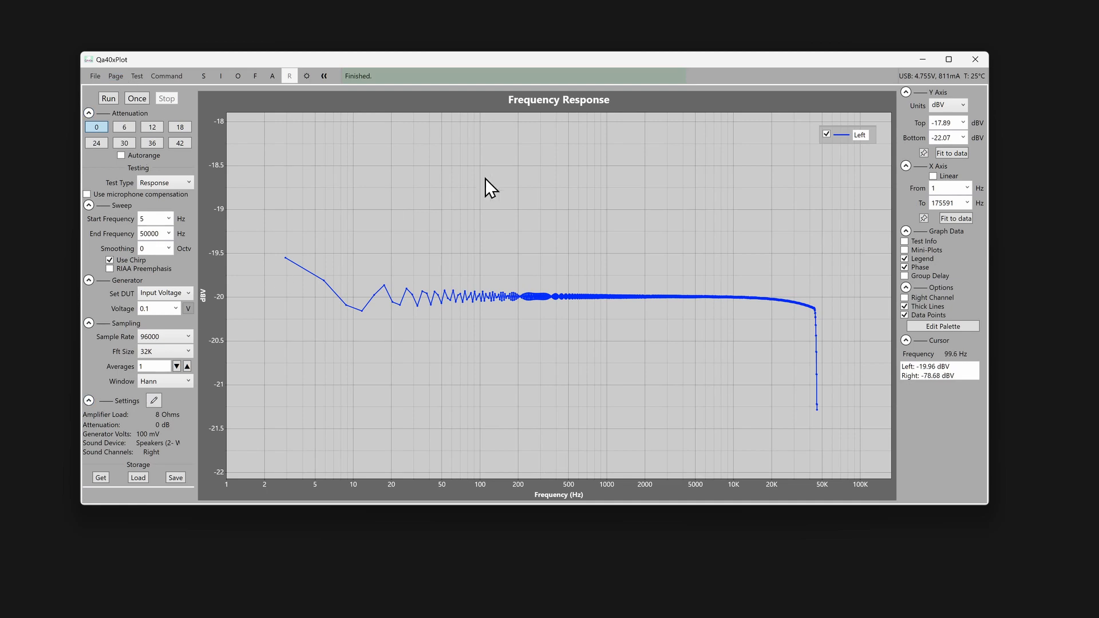
{"action": "right_click", "coordinate": [550, 217]}
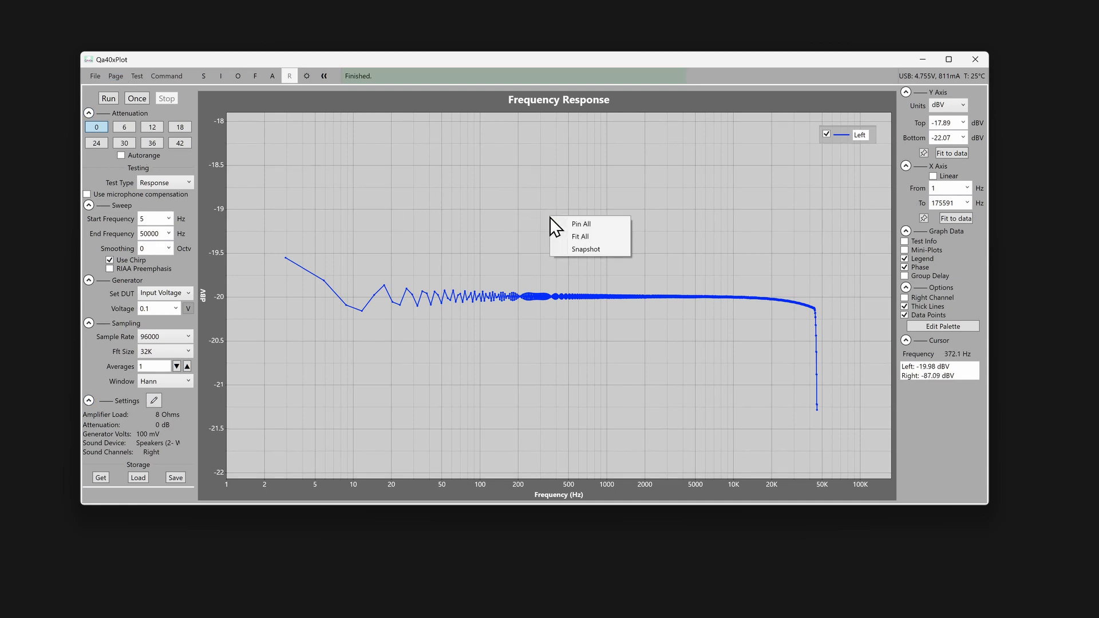
{"action": "left_click", "coordinate": [585, 248]}
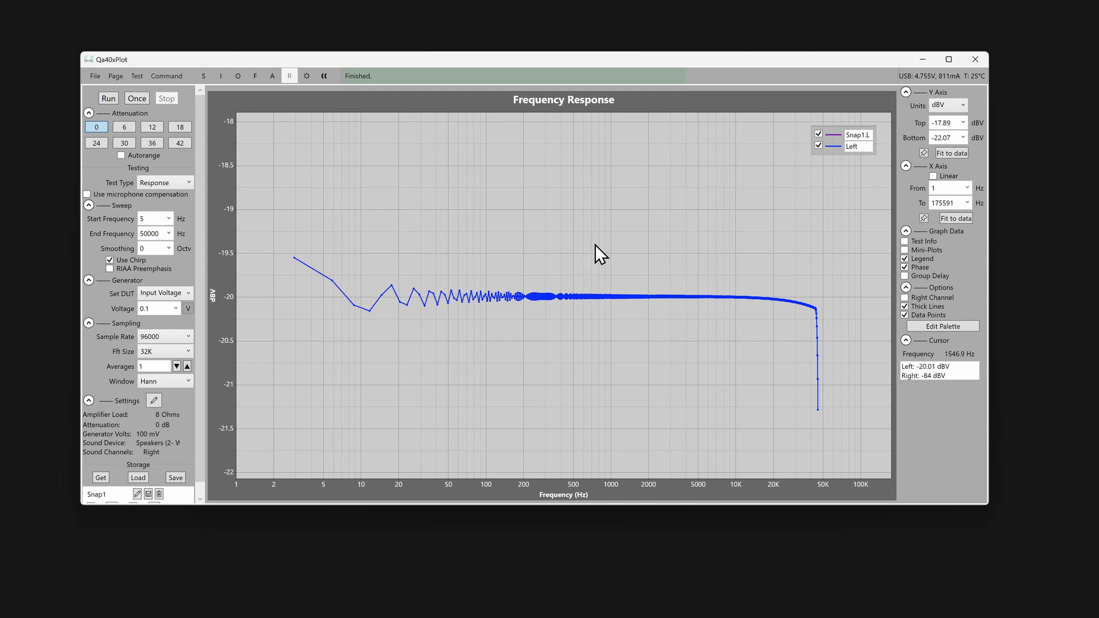
Enlarge the window to show the stored snapshot's entry, and briefly hide the live Left trace to inspect the snapshot trace.
{"action": "left_click_drag", "start_coordinate": [466, 507], "coordinate": [464, 569]}
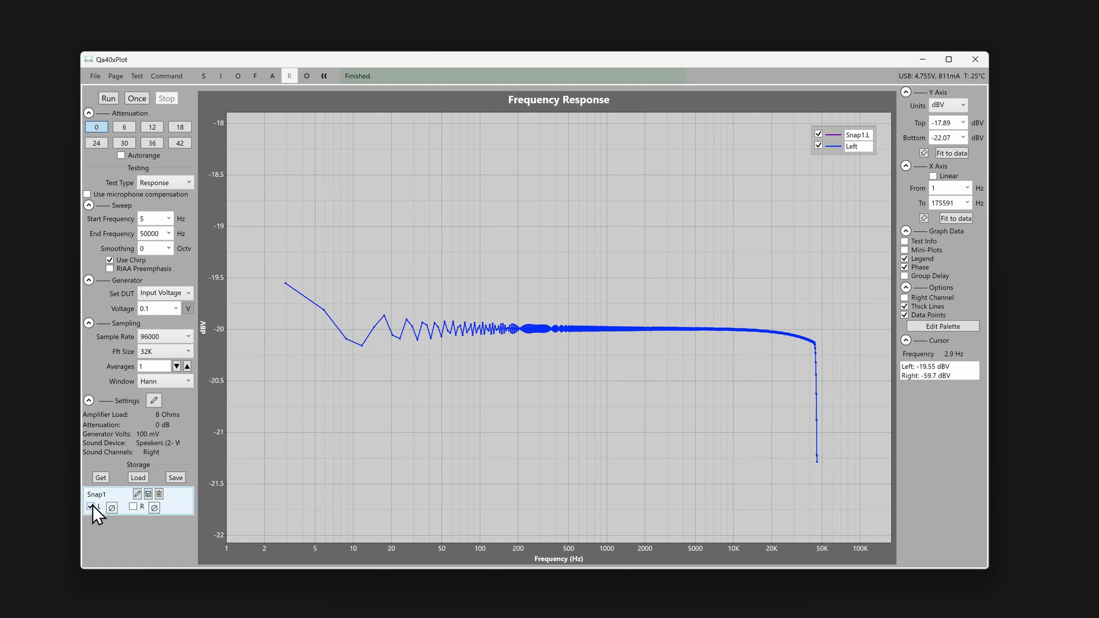
{"action": "left_click", "coordinate": [819, 146]}
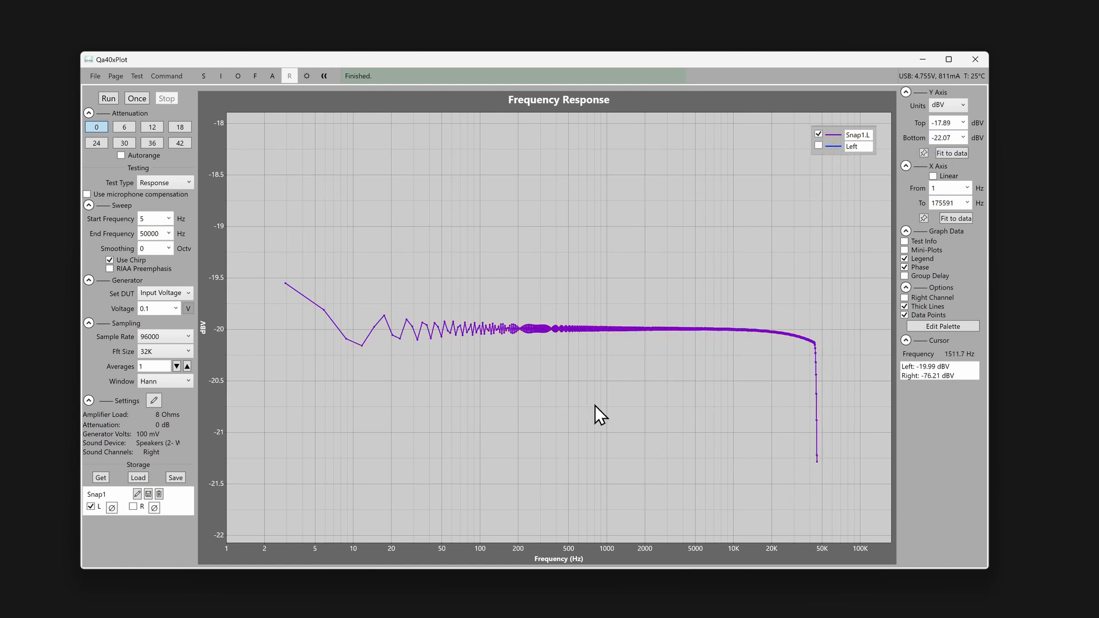
{"action": "left_click", "coordinate": [818, 145]}
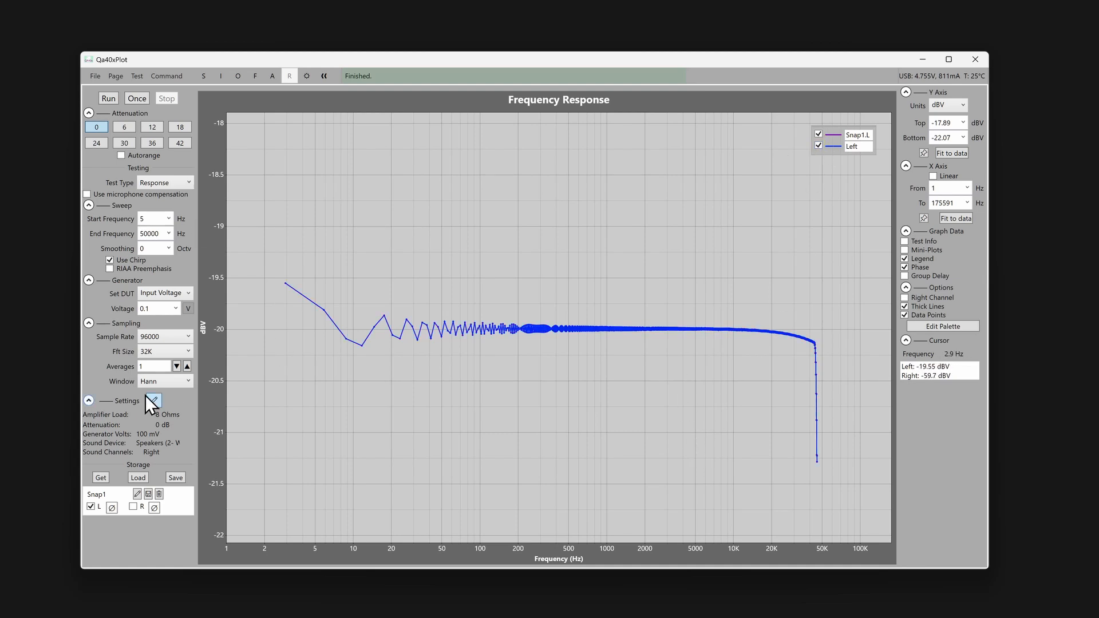
Set the FFT size to 128K and run a single measurement to compare with the snapshot at low frequencies.
{"action": "left_click", "coordinate": [162, 355]}
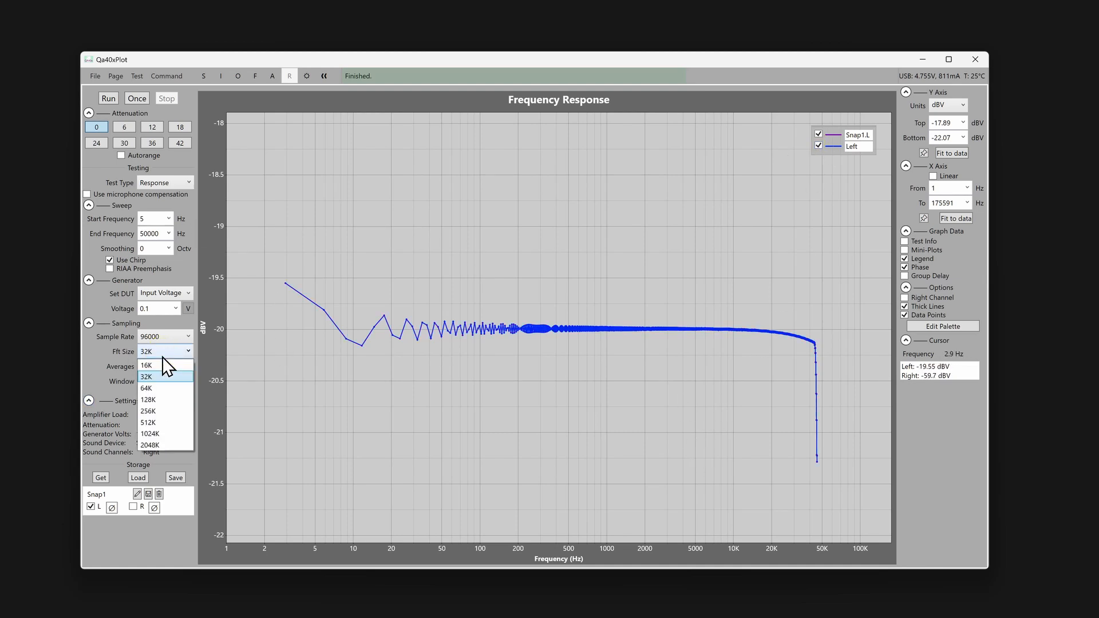
{"action": "left_click", "coordinate": [170, 400]}
{"action": "left_click", "coordinate": [138, 98]}
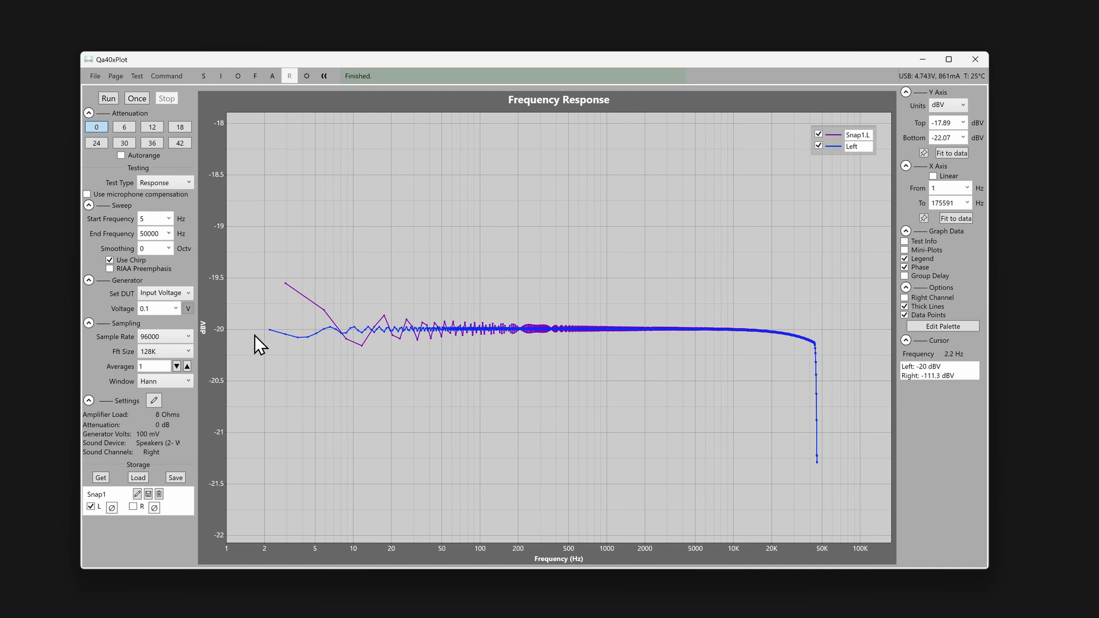
{"action": "scroll", "coordinate": [254, 335], "scroll_direction": "up", "scroll_amount": 2}
{"action": "scroll", "coordinate": [255, 335], "scroll_direction": "down", "scroll_amount": 1}
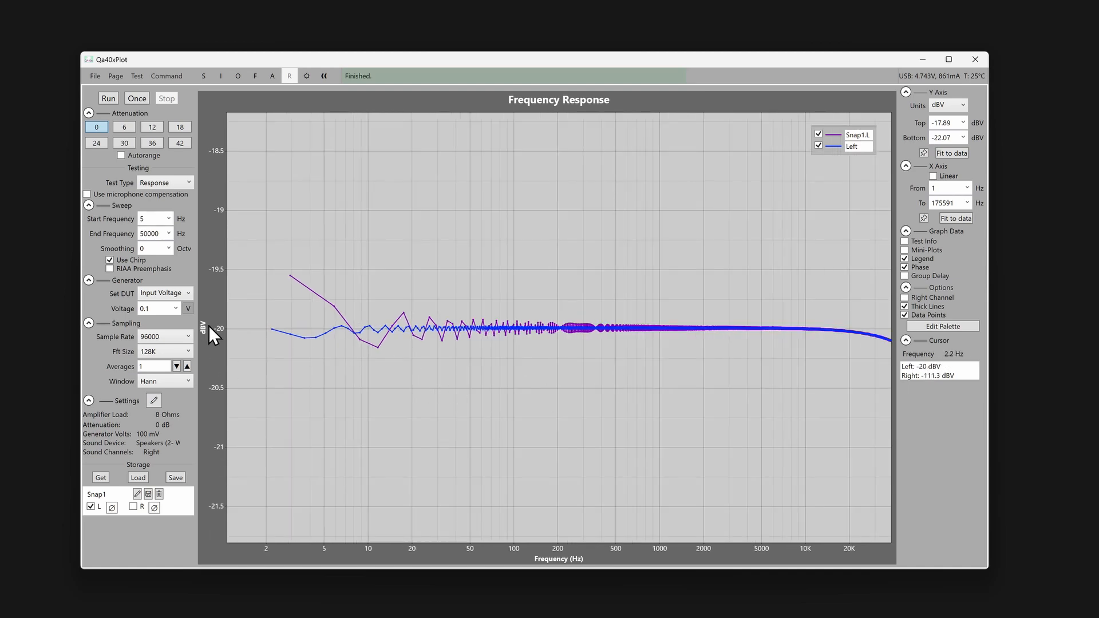
{"action": "scroll", "coordinate": [211, 323], "scroll_direction": "up", "scroll_amount": 1}
{"action": "scroll", "coordinate": [211, 323], "scroll_direction": "up", "scroll_amount": 3}
{"action": "scroll", "coordinate": [575, 414], "scroll_direction": "down", "scroll_amount": 2}
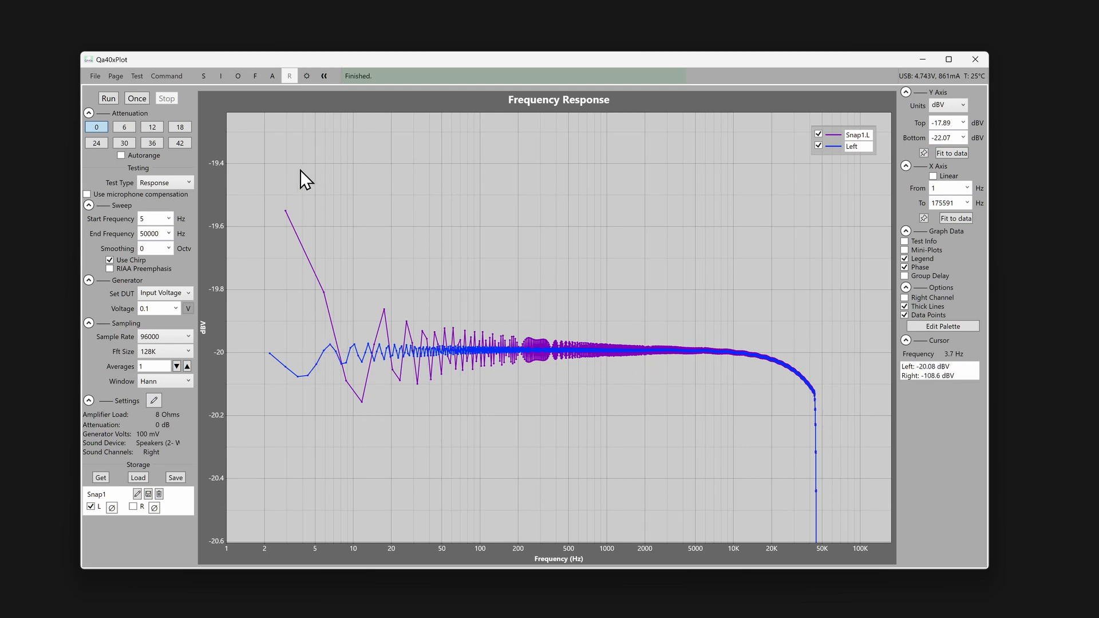
Set the sweep smoothing to 0.01 octave and store the current 128K measurement as a second snapshot.
{"action": "left_click", "coordinate": [169, 248]}
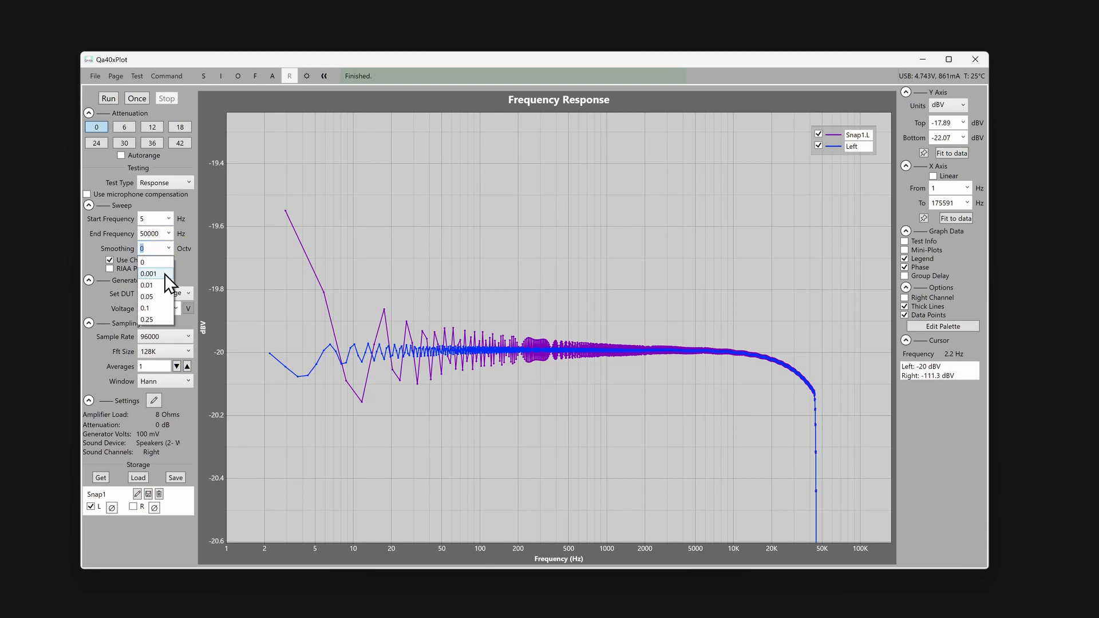
{"action": "left_click", "coordinate": [163, 285]}
{"action": "right_click", "coordinate": [520, 248]}
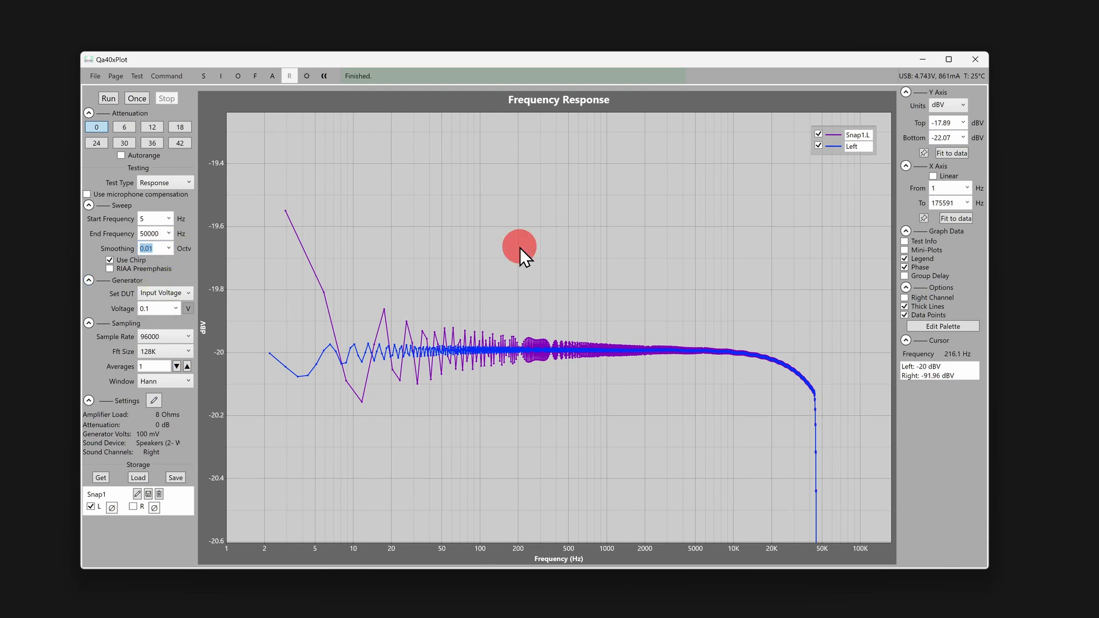
{"action": "left_click", "coordinate": [564, 281]}
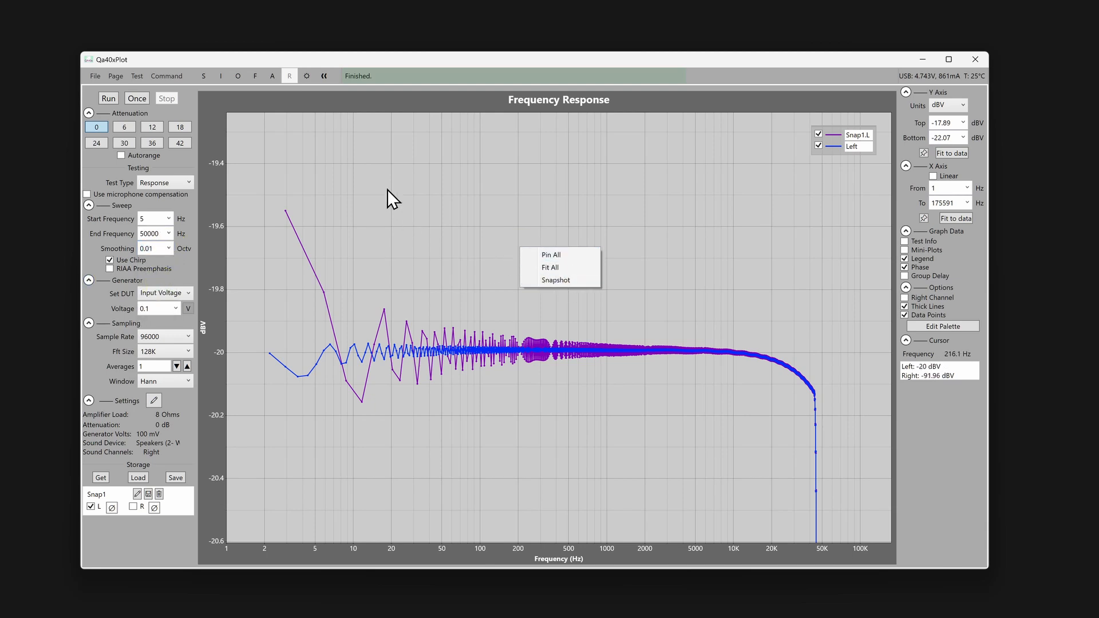
{"action": "left_click", "coordinate": [138, 75]}
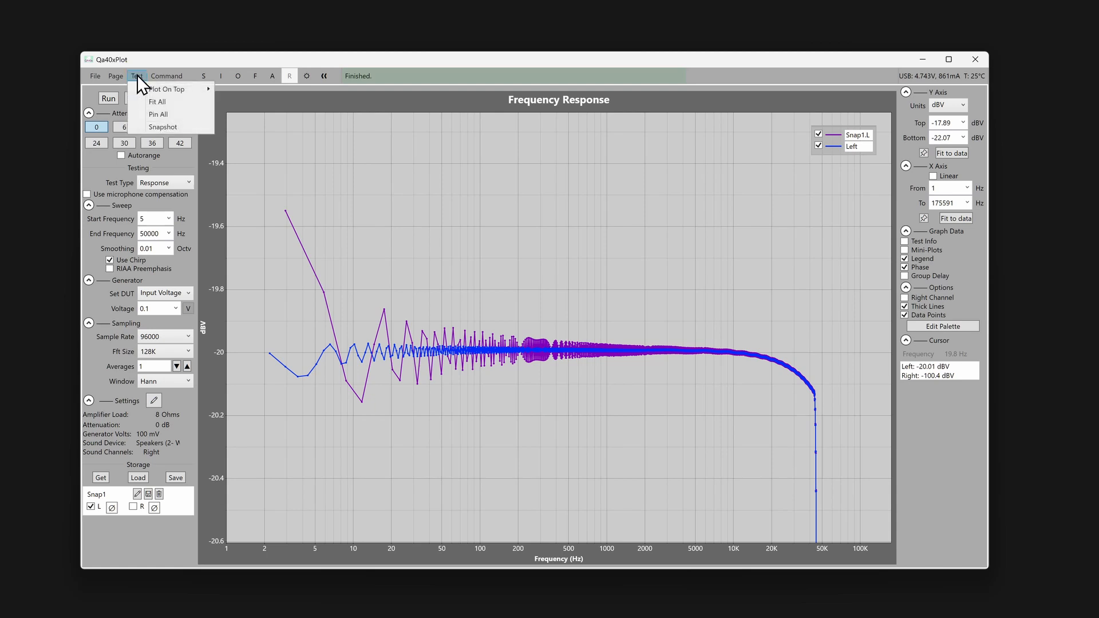
{"action": "left_click", "coordinate": [174, 126]}
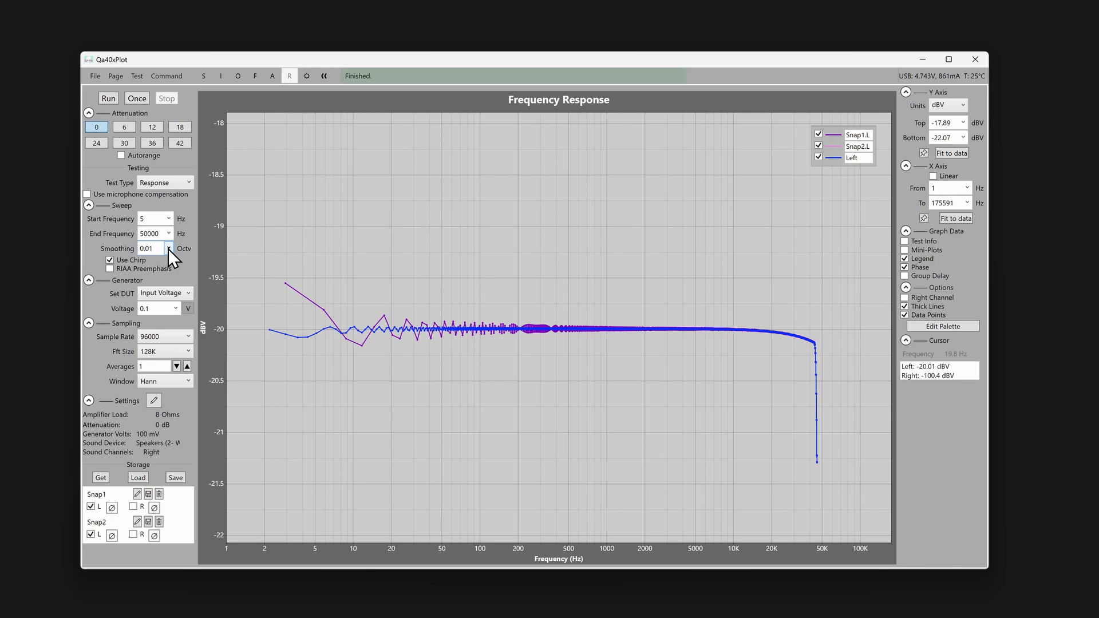
Run a single smoothed measurement and pin both axes to a close view of the low-frequency ripple.
{"action": "left_click", "coordinate": [139, 99]}
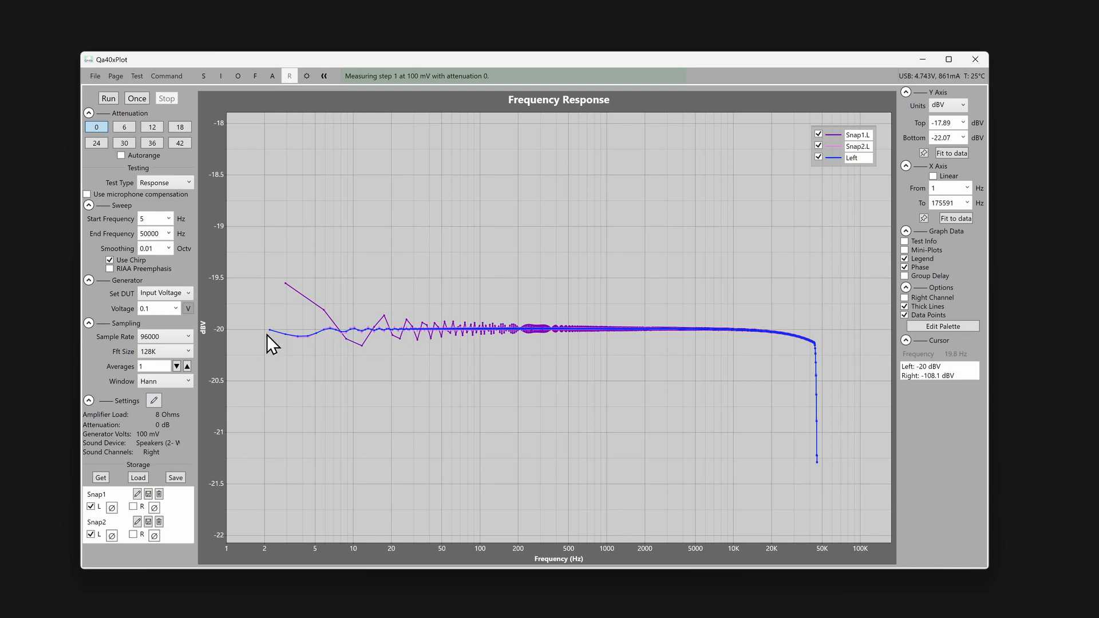
{"action": "scroll", "coordinate": [221, 333], "scroll_direction": "up", "scroll_amount": 10}
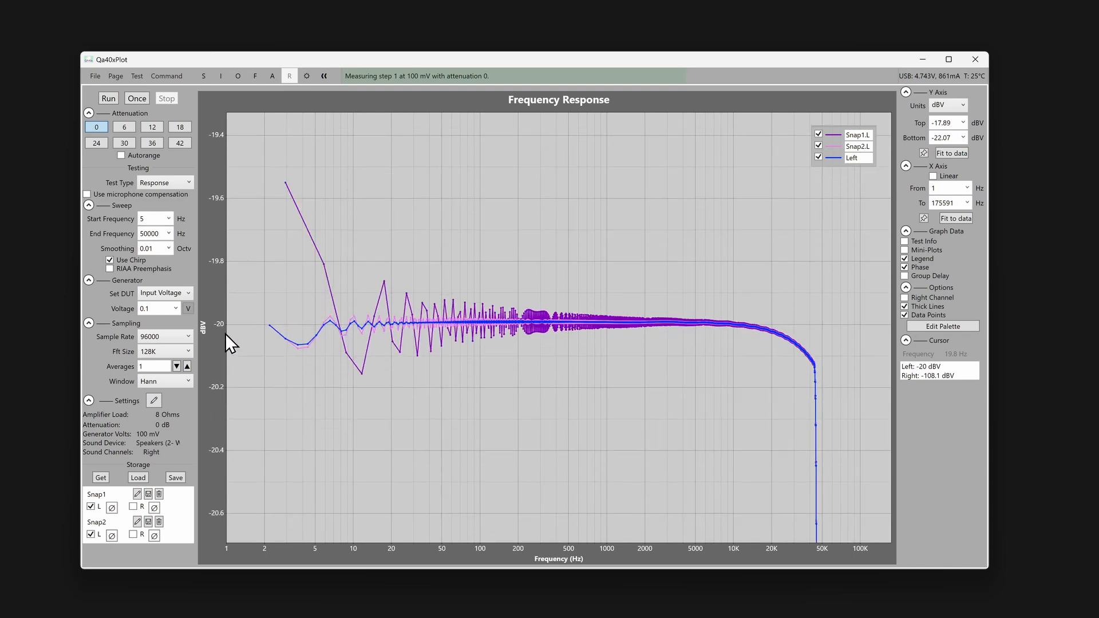
{"action": "mouse_move", "coordinate": [606, 385]}
{"action": "left_mouse_down"}
{"action": "mouse_move", "coordinate": [450, 396]}
{"action": "mouse_move", "coordinate": [646, 393]}
{"action": "left_mouse_up"}
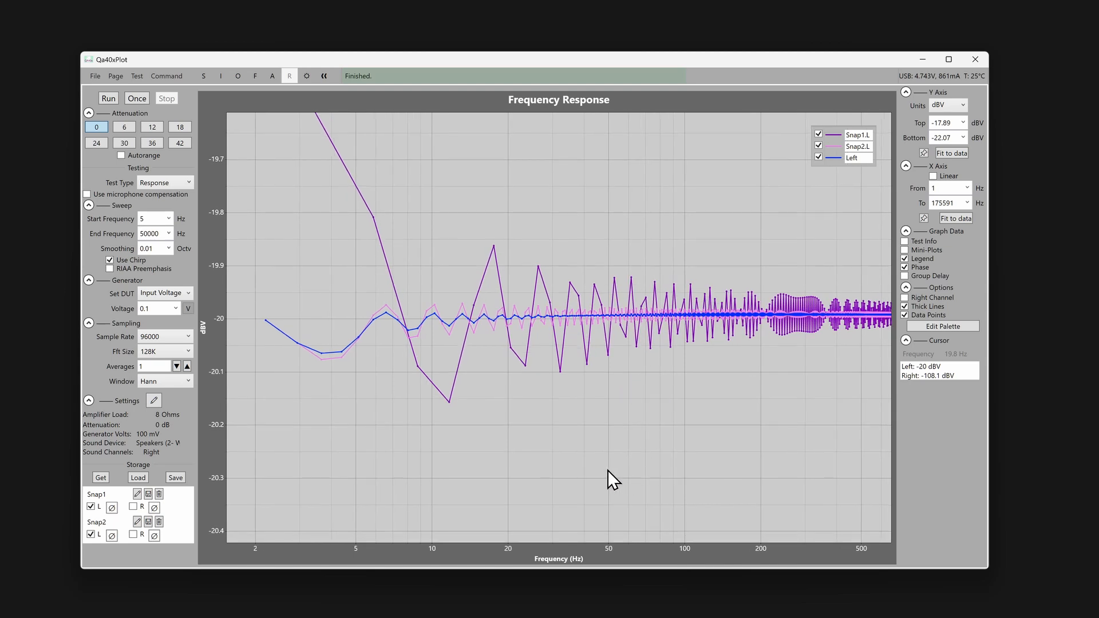
{"action": "right_click", "coordinate": [459, 185]}
{"action": "left_click", "coordinate": [489, 192]}
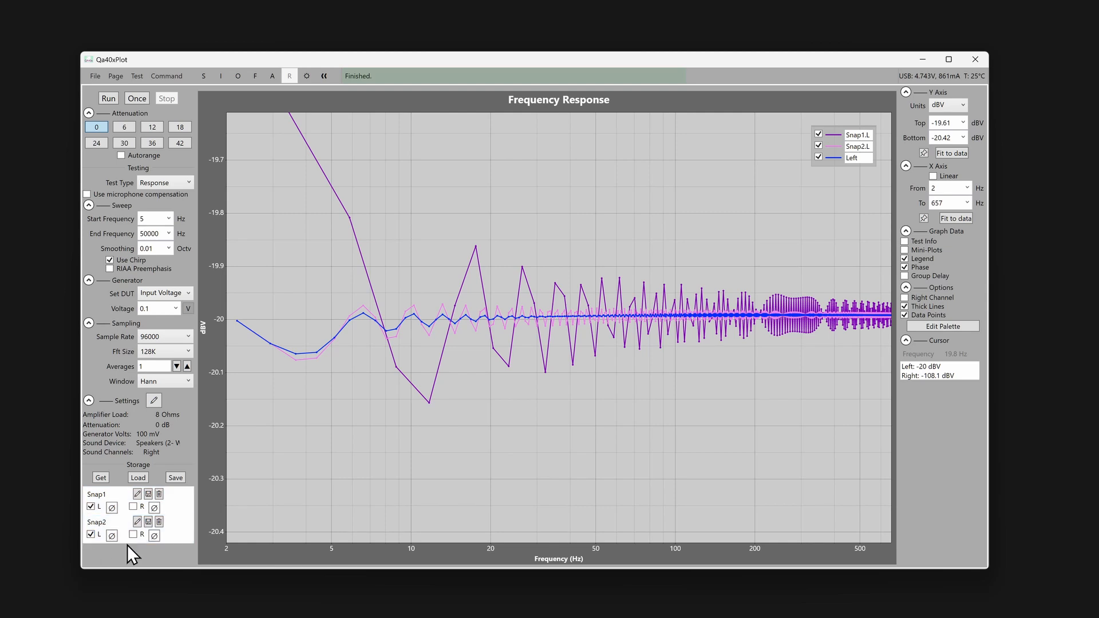
Change the left trace colour of the Snap1 snapshot to bright green #FF00FF80.
{"action": "left_click", "coordinate": [113, 508]}
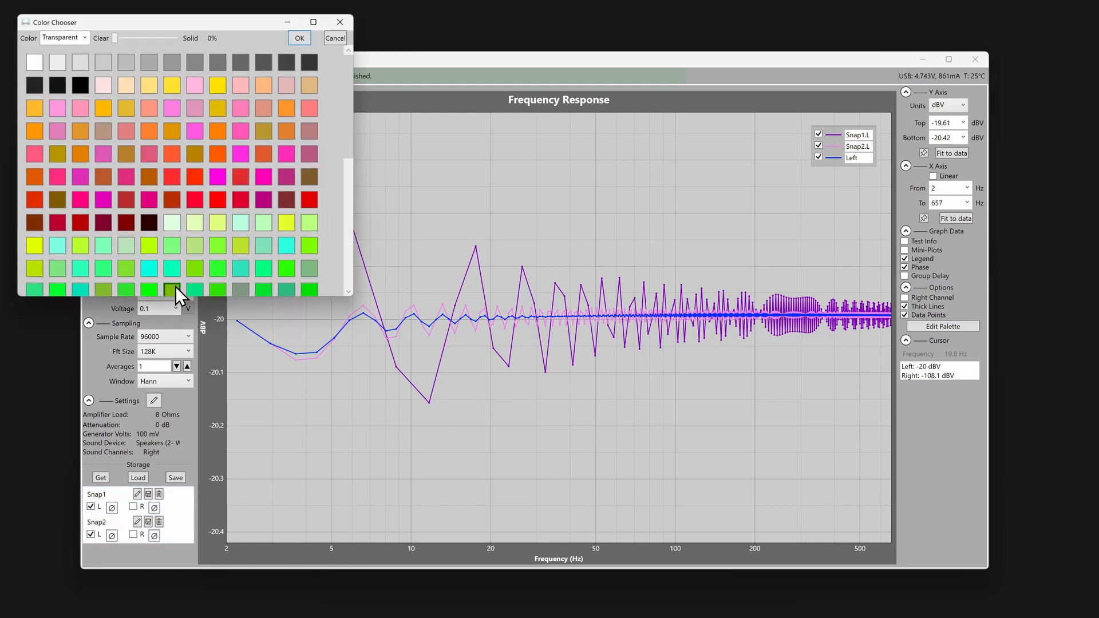
{"action": "left_click", "coordinate": [266, 269]}
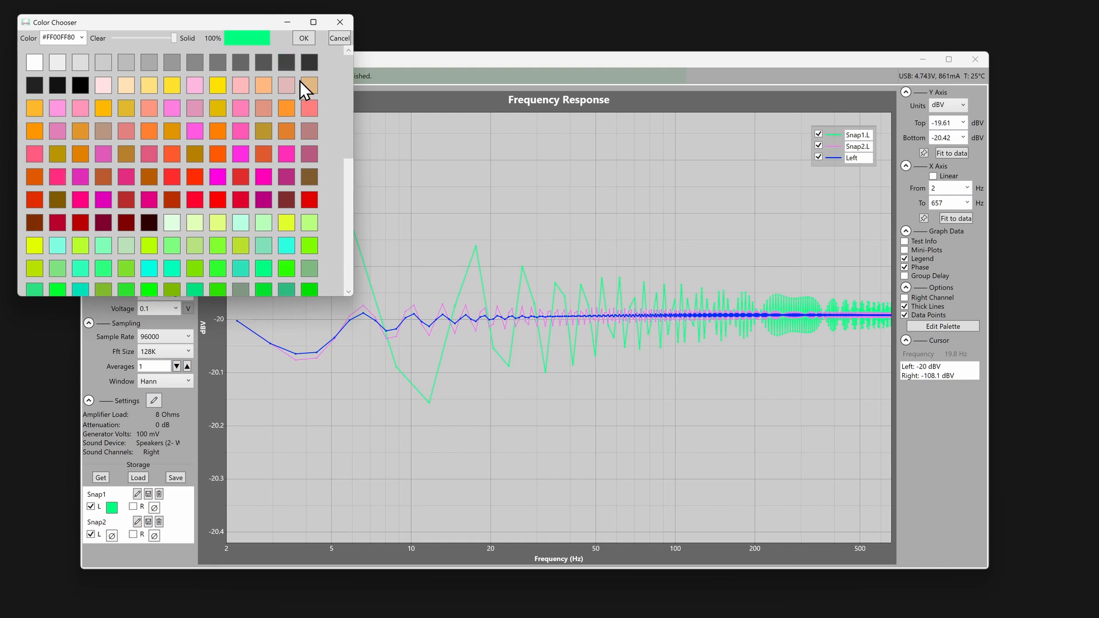
{"action": "left_click", "coordinate": [302, 38]}
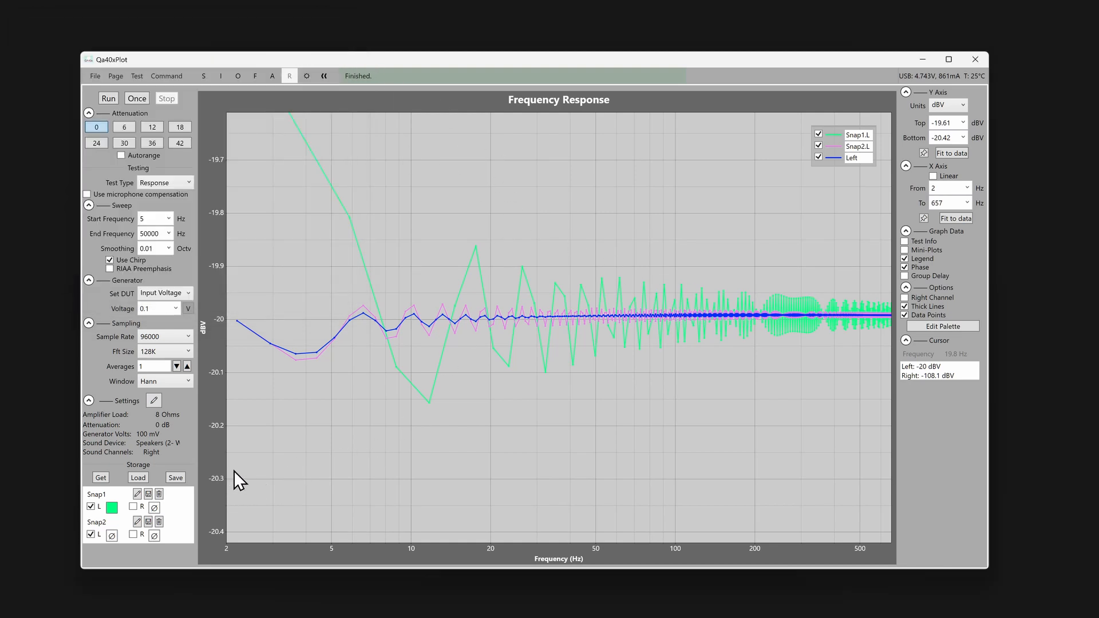
Rename the Snap1 snapshot as 6V in its test information.
{"action": "left_click", "coordinate": [136, 495]}
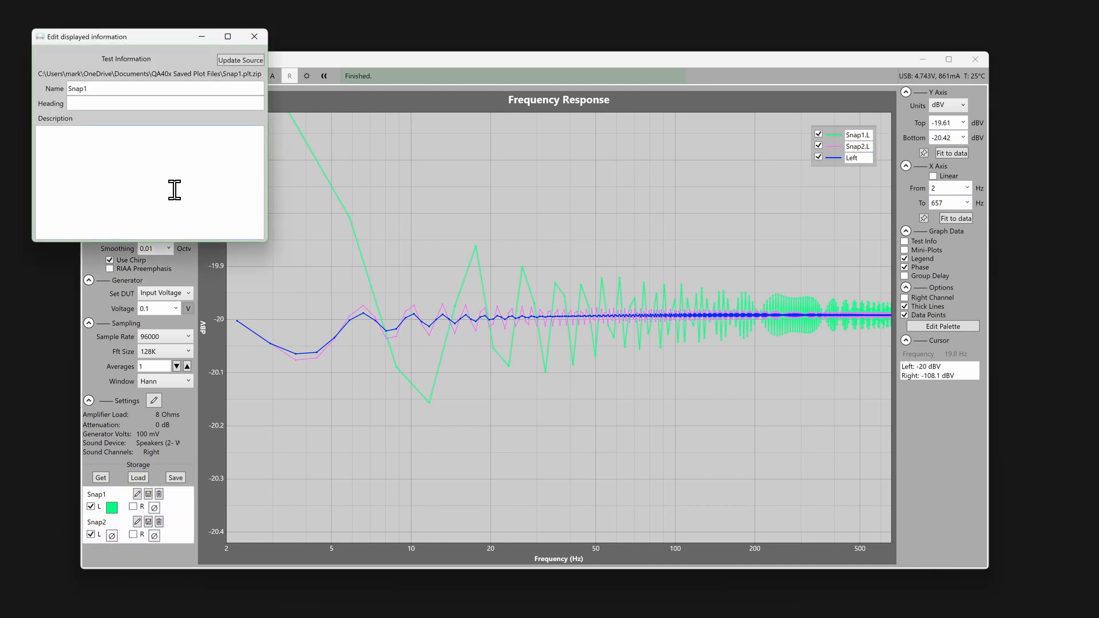
{"action": "left_click", "coordinate": [79, 89]}
{"action": "double_click", "coordinate": [80, 89]}
{"action": "left_click", "coordinate": [254, 36]}
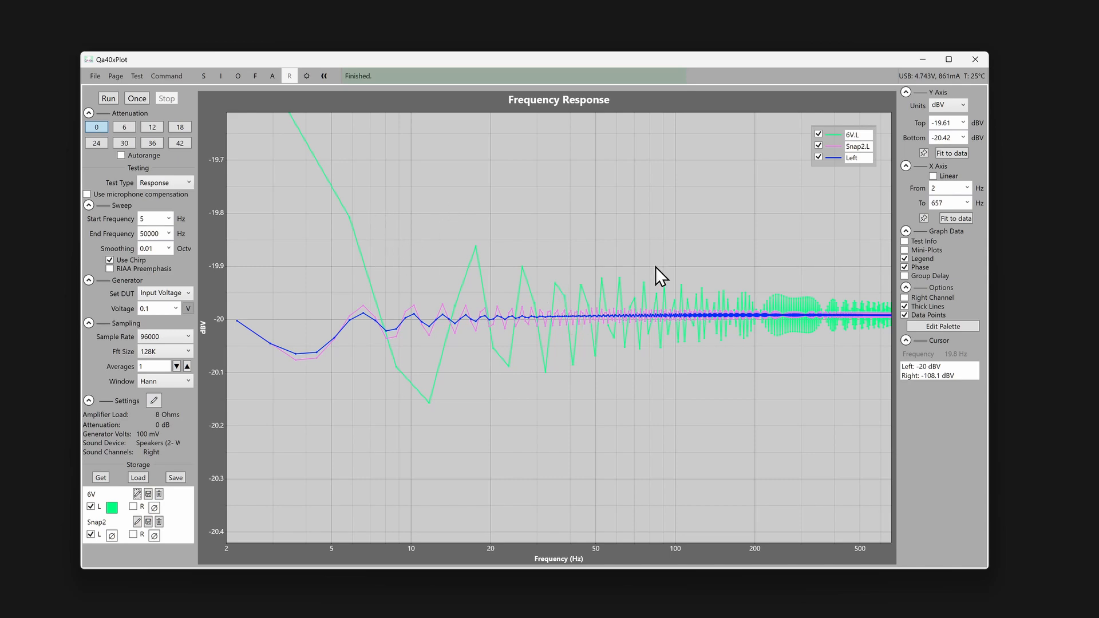
Set the plot-on-top order to Get/Left so the stored left-channel traces are drawn above the live trace.
{"action": "left_click_drag", "start_coordinate": [657, 262], "coordinate": [699, 252]}
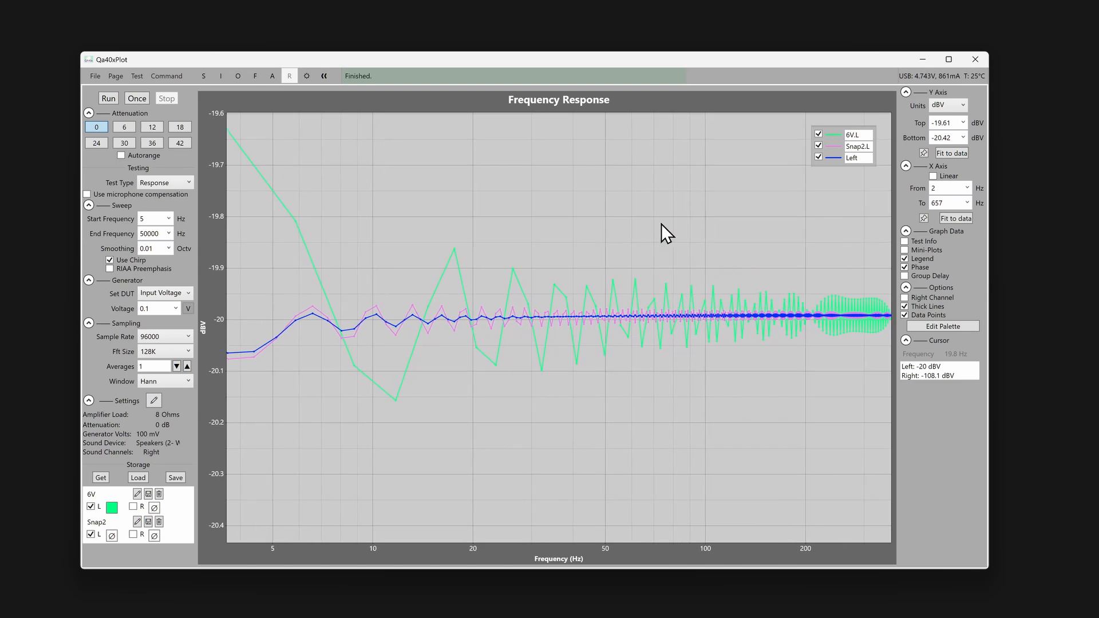
{"action": "left_click", "coordinate": [135, 76]}
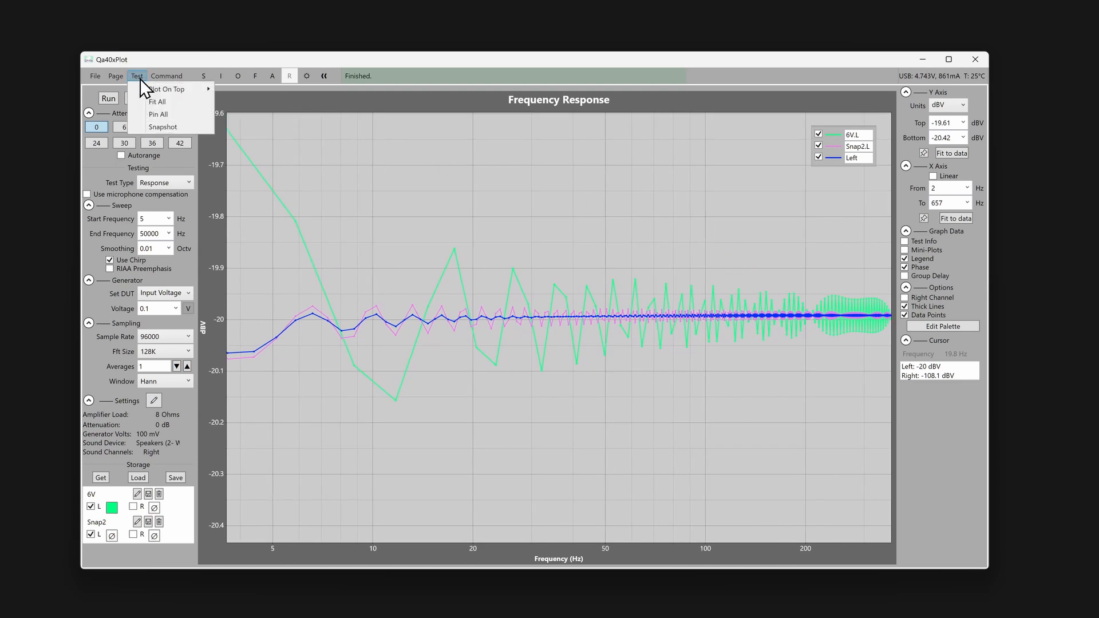
{"action": "mouse_move", "coordinate": [170, 90]}
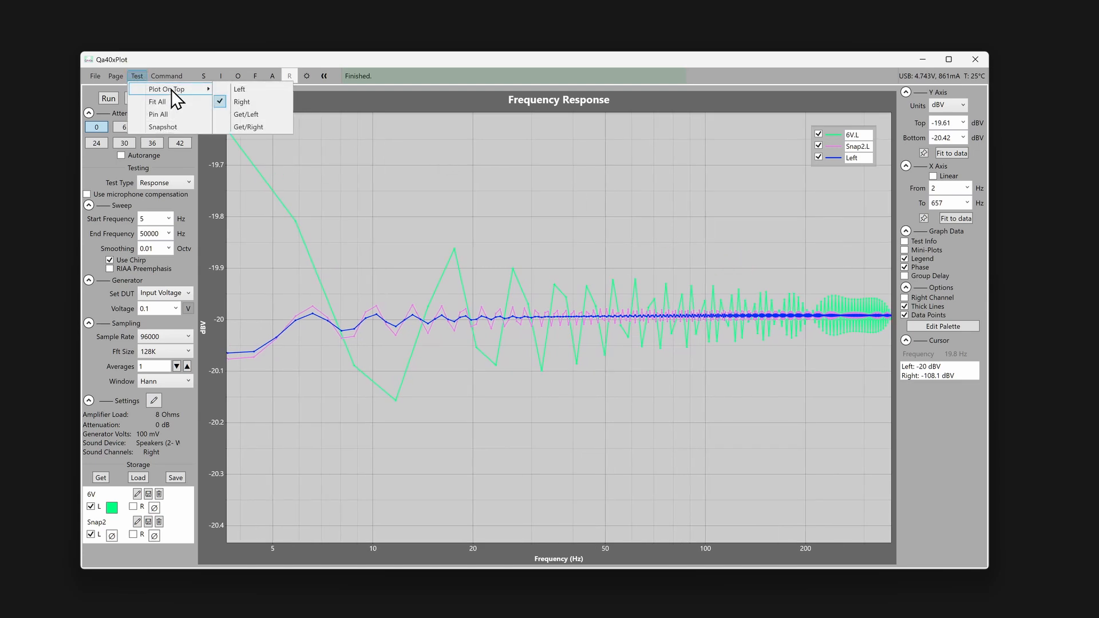
{"action": "left_click", "coordinate": [269, 114]}
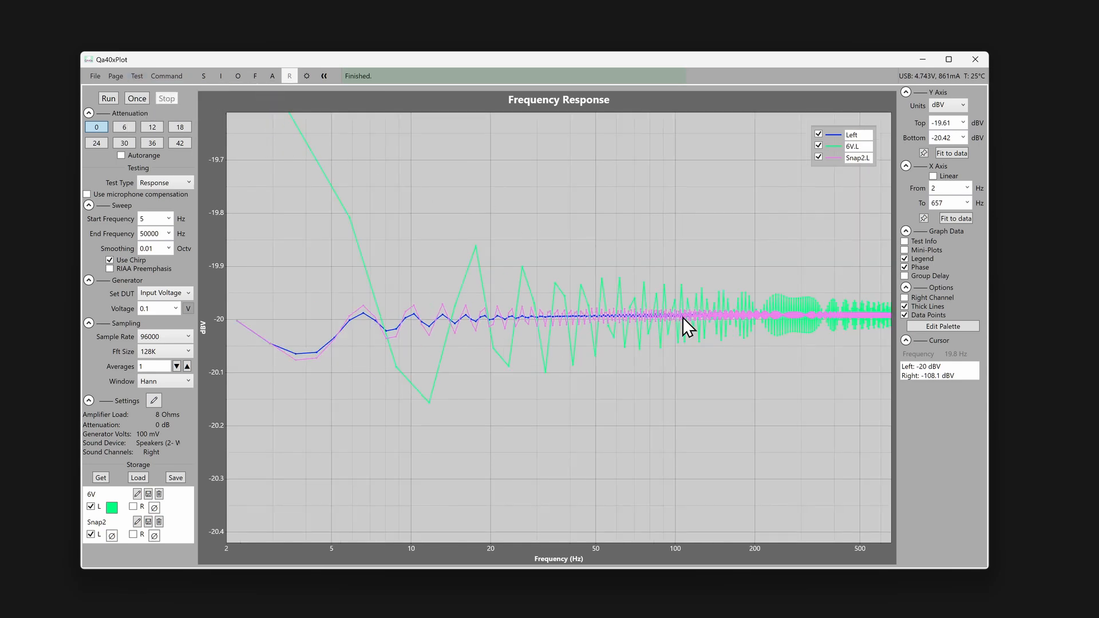
{"action": "mouse_move", "coordinate": [783, 350]}
{"action": "left_mouse_down"}
{"action": "mouse_move", "coordinate": [741, 351]}
{"action": "mouse_move", "coordinate": [863, 345]}
{"action": "left_mouse_up"}
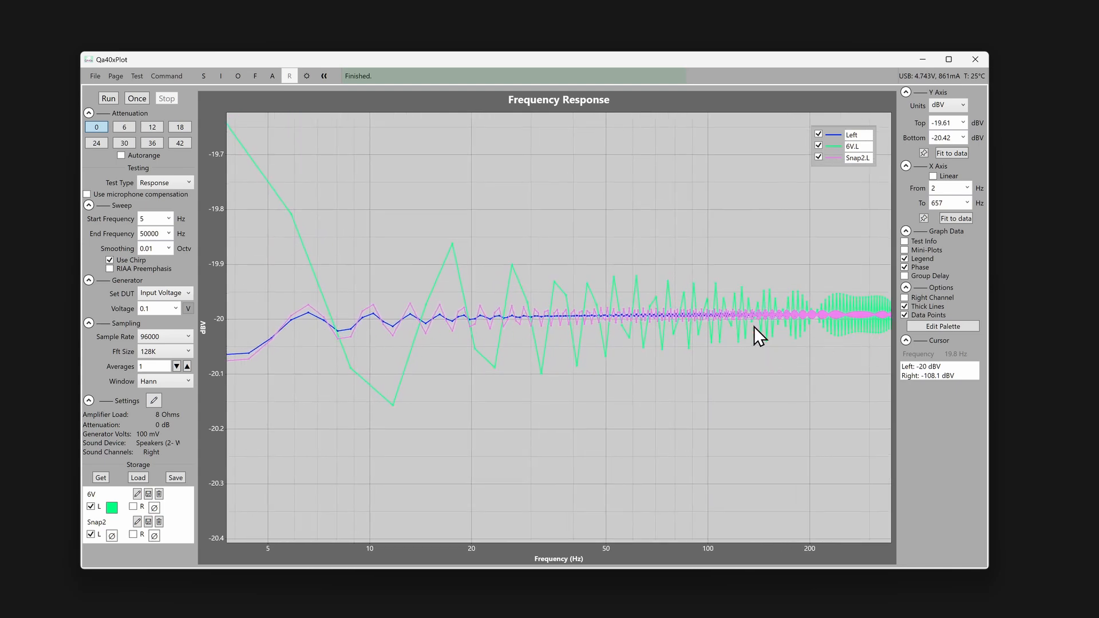